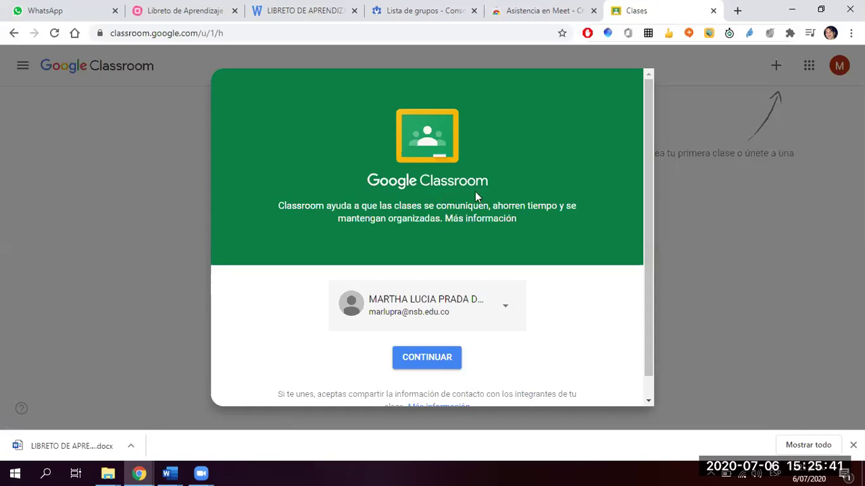
Continue with the school account and start a new class named 1302A with section Didáctica de la Lengua Inglesa IV.
{"action": "left_click", "coordinate": [434, 361]}
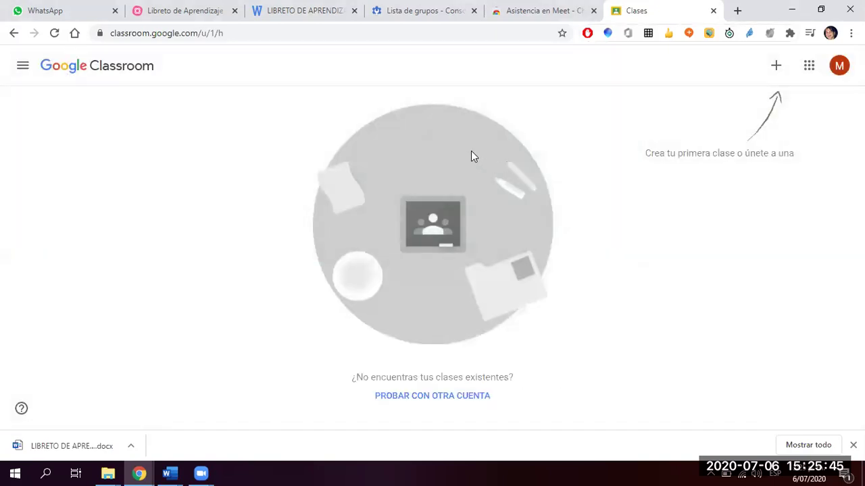
{"action": "left_click", "coordinate": [776, 67]}
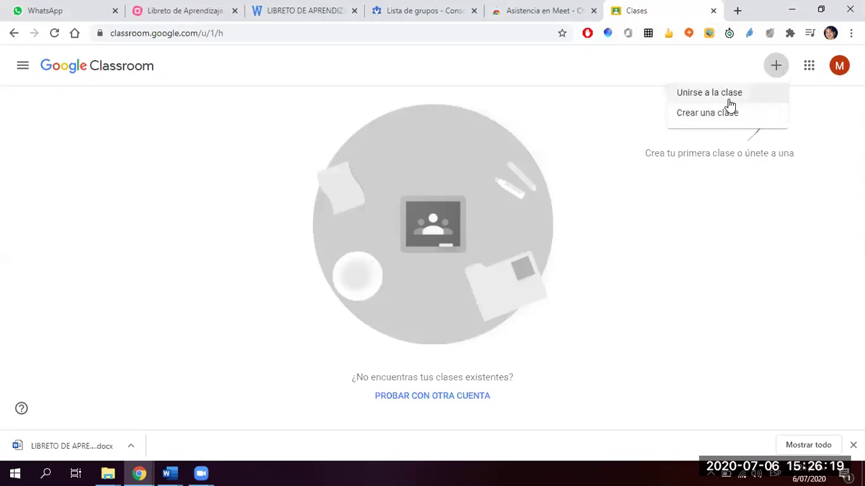
{"action": "left_click", "coordinate": [708, 115]}
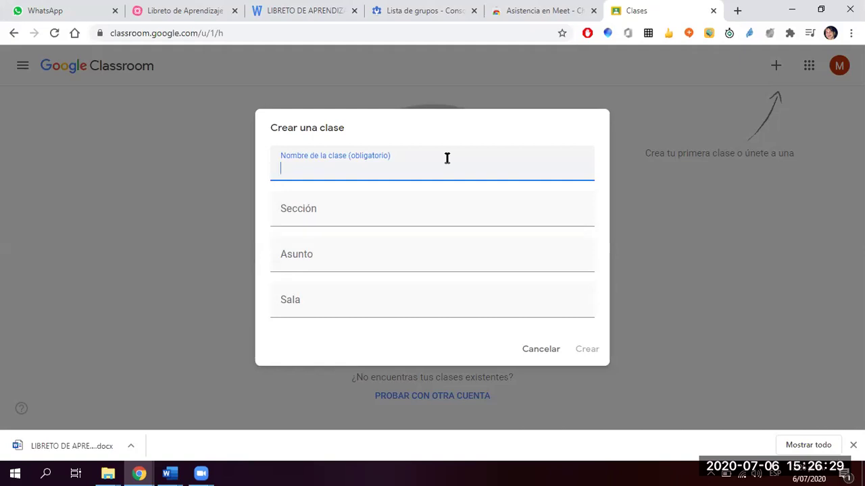
{"action": "type", "text": "1302A"}
{"action": "left_click", "coordinate": [300, 212]}
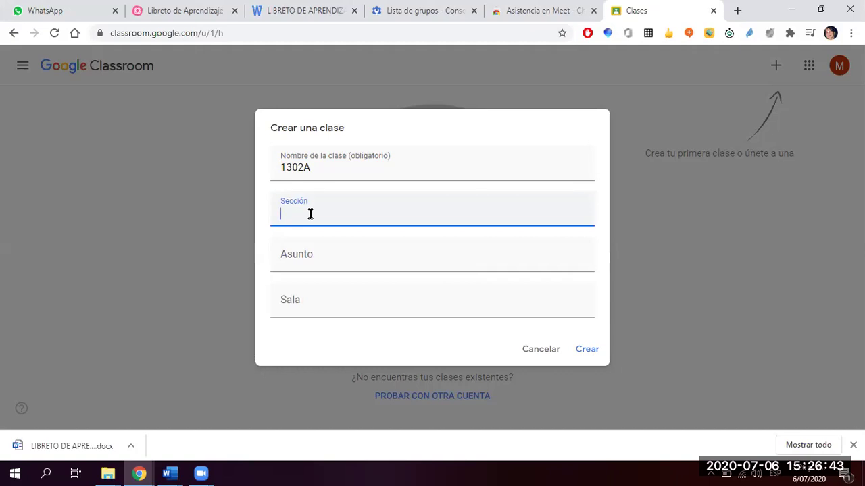
{"action": "type", "text": "idáctica de la Lengua Inglesa IV"}
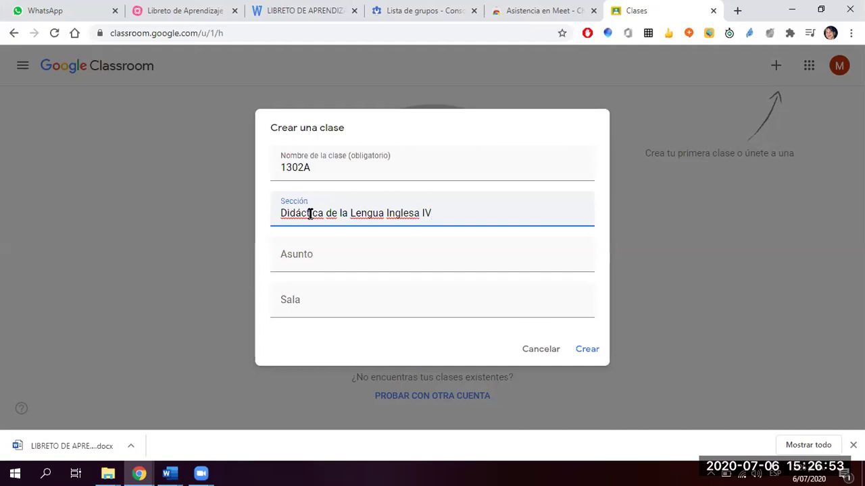
Set the subject to Programa de Formación Complementaria, create the class and dismiss the Classroom news notice.
{"action": "left_click", "coordinate": [308, 255]}
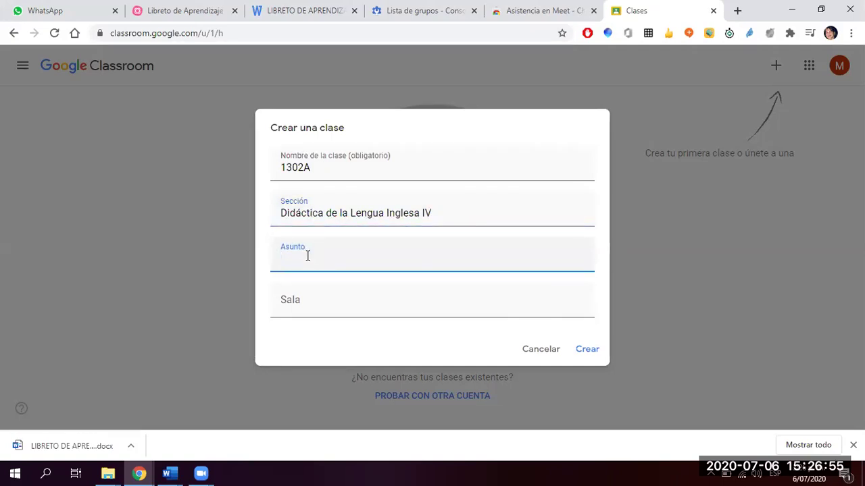
{"action": "type", "text": "Programa de Forma"}
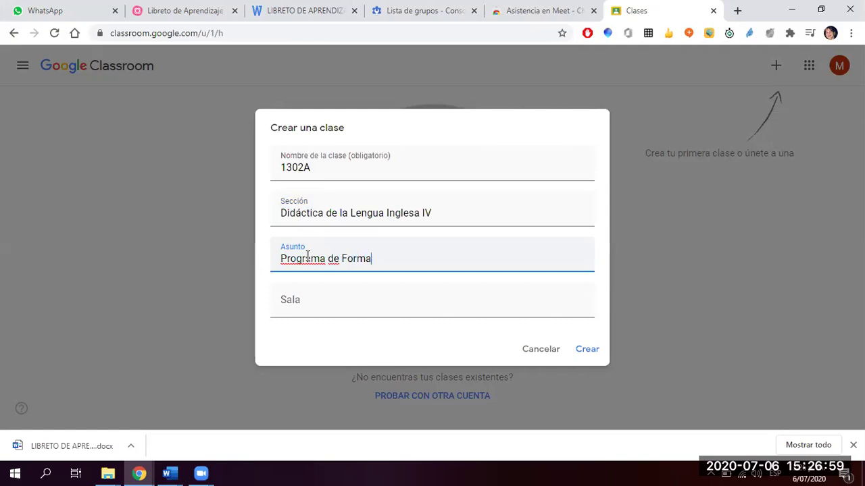
{"action": "type", "text": "ción Complem"}
{"action": "key", "text": "BackSpace"}
{"action": "key", "text": "BackSpace"}
{"action": "key", "text": "BackSpace"}
{"action": "key", "text": "BackSpace"}
{"action": "type", "text": "plementa"}
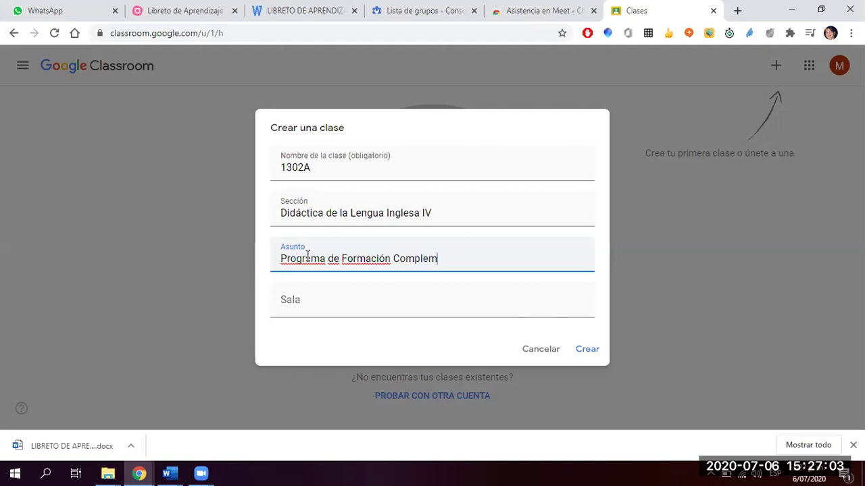
{"action": "type", "text": "ria"}
{"action": "left_click", "coordinate": [587, 351]}
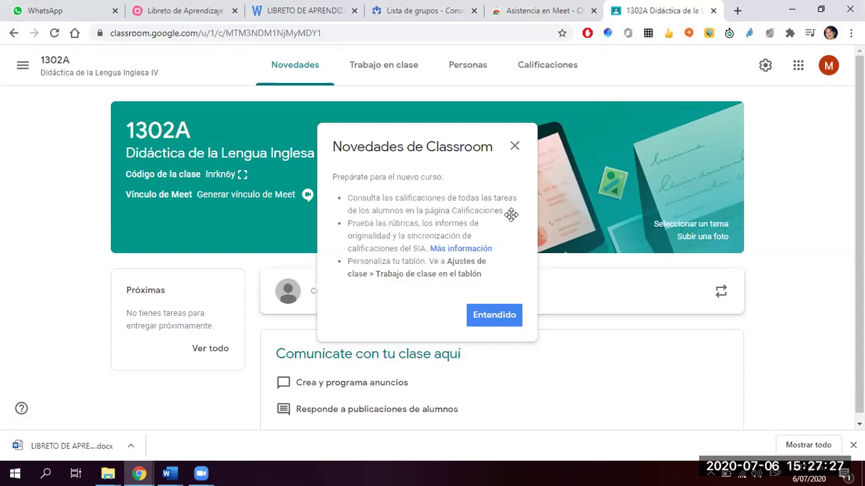
{"action": "left_click", "coordinate": [505, 316]}
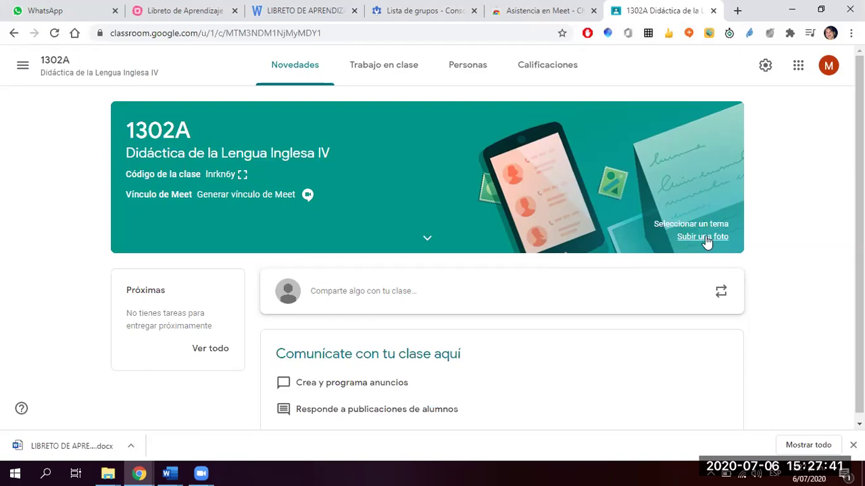
Look through the General themes in the class theme gallery and close it without choosing one.
{"action": "left_click", "coordinate": [671, 226]}
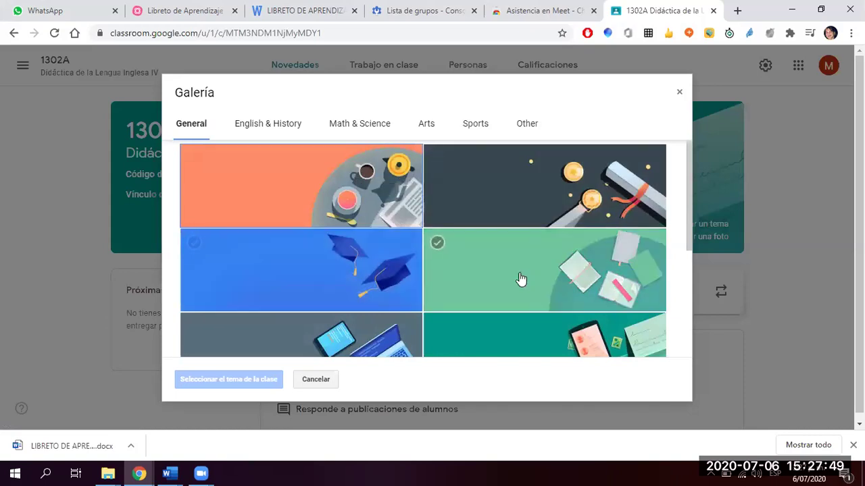
{"action": "scroll", "coordinate": [474, 273], "scroll_direction": "down", "scroll_amount": 1}
{"action": "scroll", "coordinate": [432, 277], "scroll_direction": "down", "scroll_amount": 2}
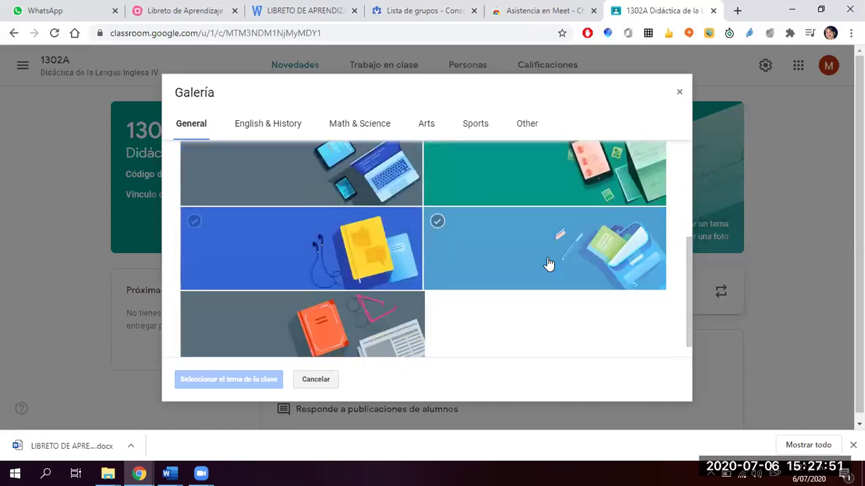
{"action": "scroll", "coordinate": [550, 266], "scroll_direction": "up", "scroll_amount": 3}
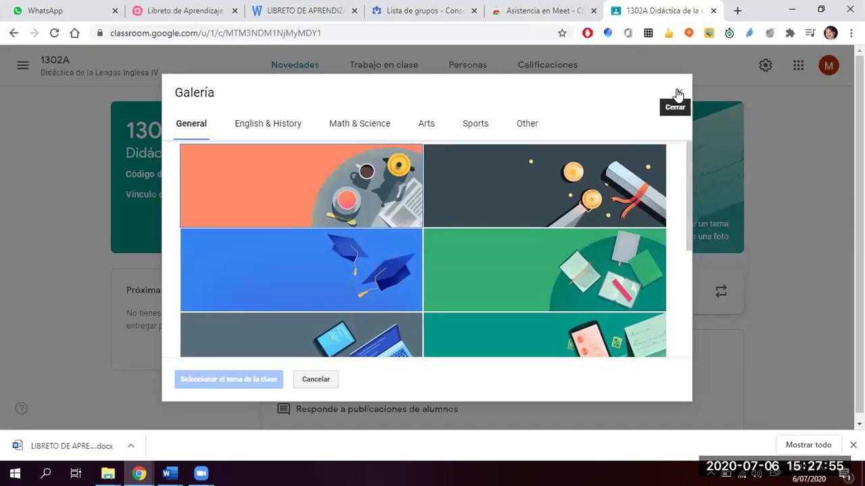
{"action": "left_click", "coordinate": [678, 94]}
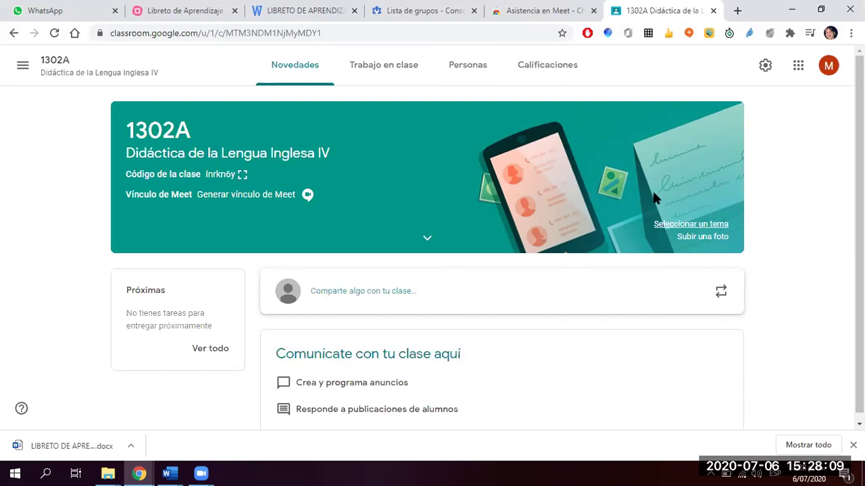
Show the people of class 1302A and open the form for inviting students.
{"action": "left_click", "coordinate": [468, 65]}
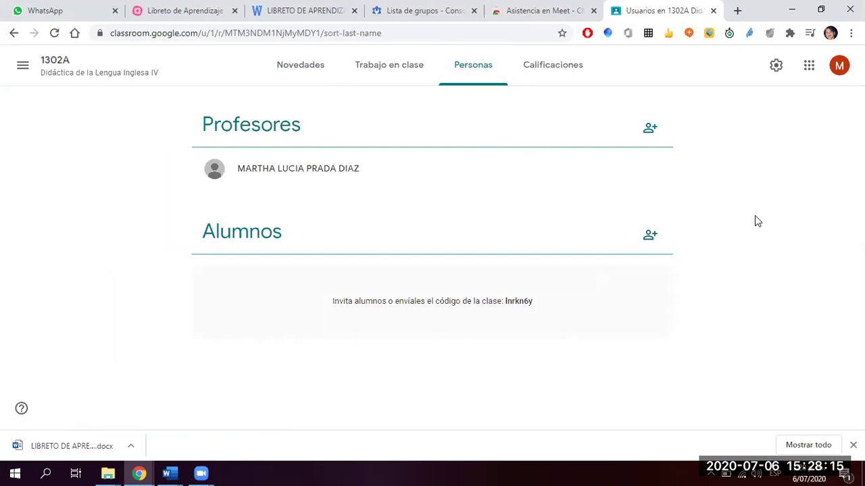
{"action": "left_click", "coordinate": [650, 238]}
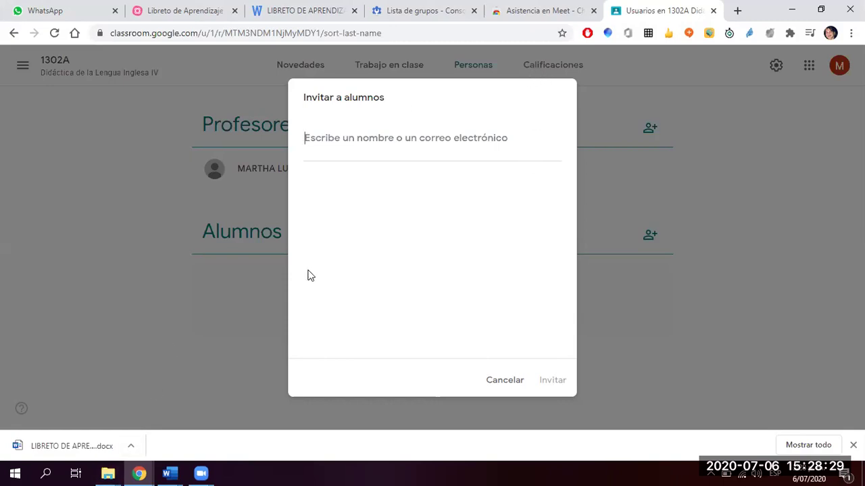
Switch to File Explorer's 2 listas folder and open the workbook PFCcon correosl 2020 from its 2020 subfolder.
{"action": "mouse_move", "coordinate": [108, 473]}
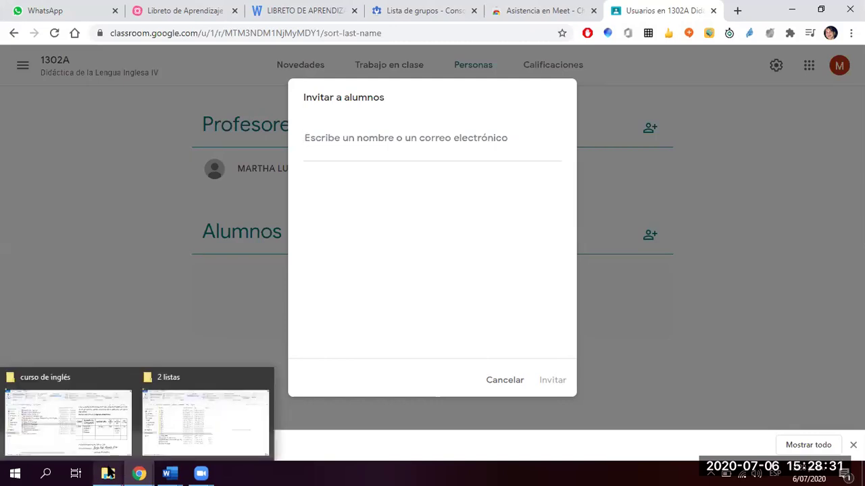
{"action": "left_click", "coordinate": [163, 413]}
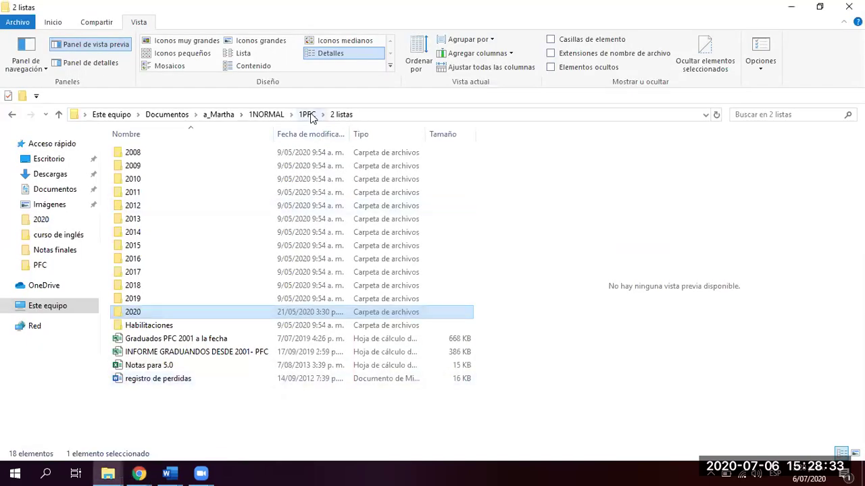
{"action": "double_click", "coordinate": [169, 315]}
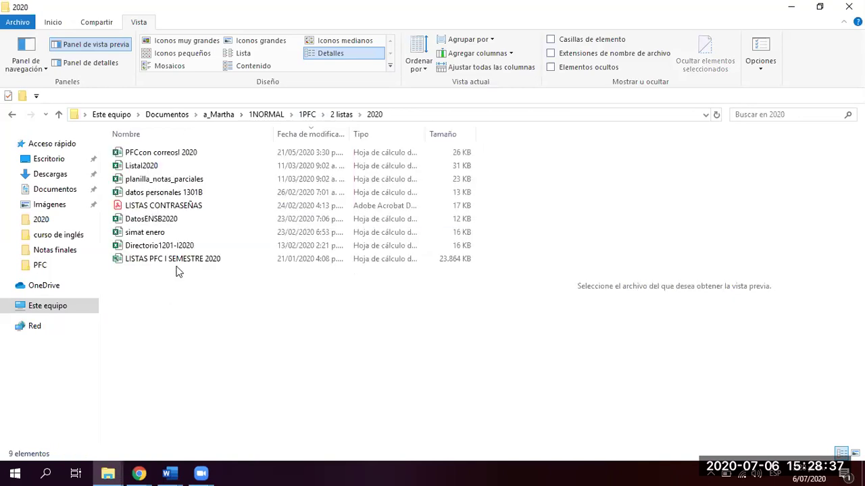
{"action": "double_click", "coordinate": [192, 153]}
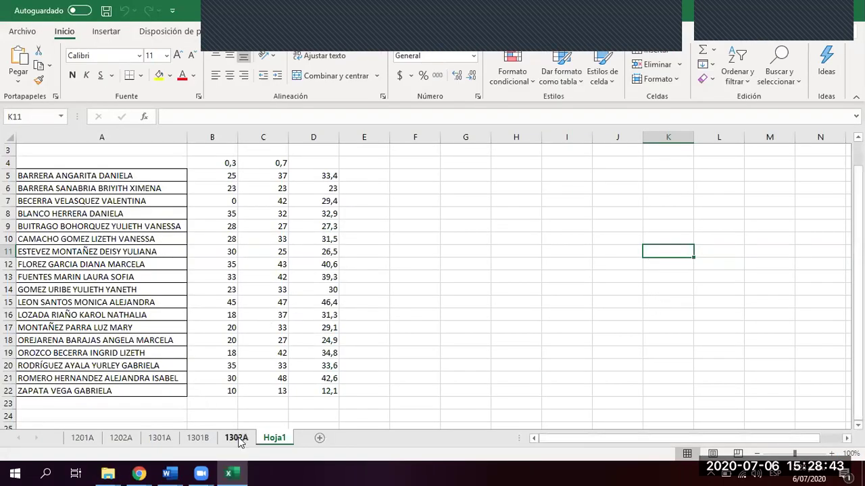
Copy all the student e-mail addresses in C4:C26, the CORREO column of the 1301A sheet.
{"action": "left_click", "coordinate": [162, 439]}
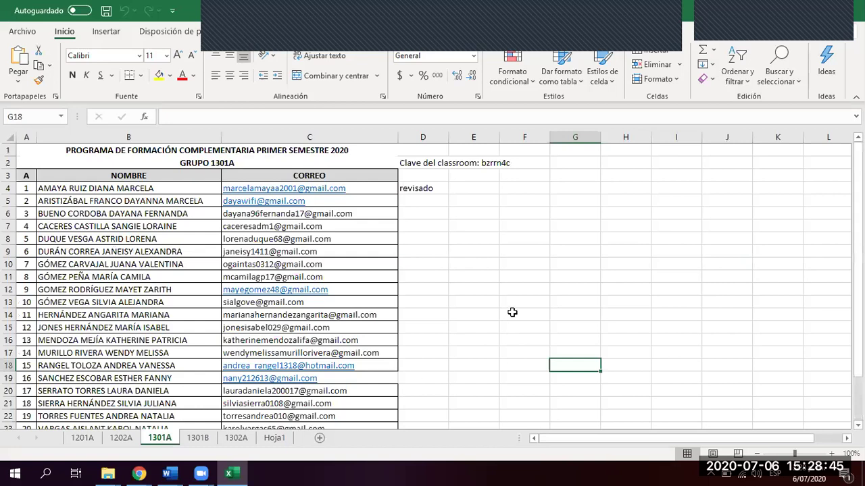
{"action": "left_click", "coordinate": [333, 174]}
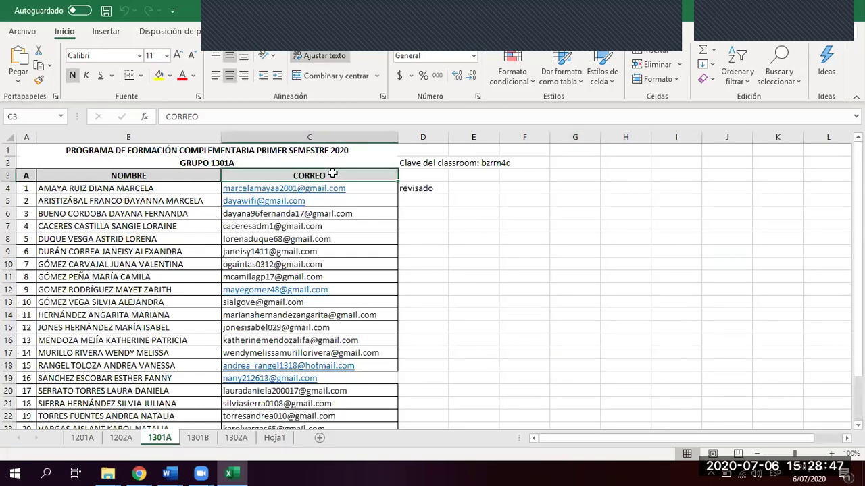
{"action": "key", "text": "Down"}
{"action": "key", "text": "shift+Down"}
{"action": "key", "text": "shift+Down"}
{"action": "key", "text": "shift+Down"}
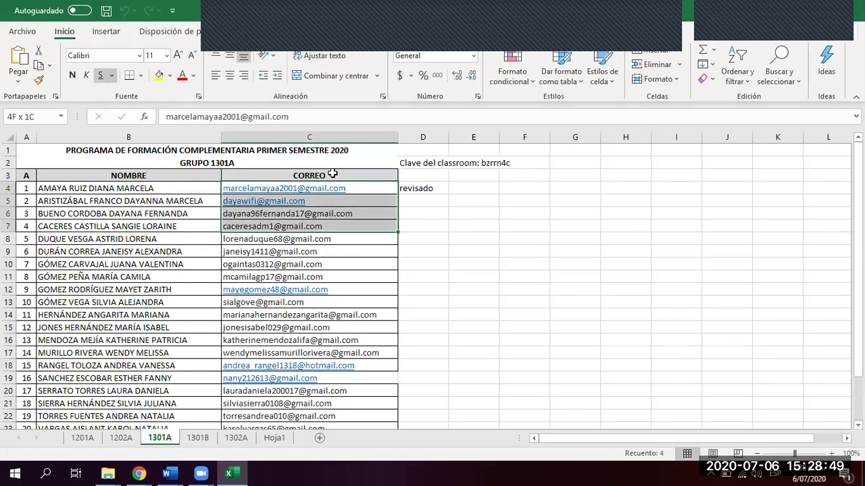
{"action": "key", "text": "shift+Down"}
{"action": "key", "text": "shift+Down"}
{"action": "key", "text": "shift+Down"}
{"action": "key", "text": "shift+Down"}
{"action": "key", "text": "shift+Down"}
{"action": "key", "text": "shift+Down"}
{"action": "key", "text": "shift+Down"}
{"action": "key", "text": "shift+Down"}
{"action": "key", "text": "shift+Down"}
{"action": "key", "text": "shift+Down"}
{"action": "key", "text": "shift+Down"}
{"action": "key", "text": "shift+Down"}
{"action": "key", "text": "shift+Down"}
{"action": "key", "text": "shift+Down"}
{"action": "key", "text": "shift+Down"}
{"action": "key", "text": "shift+Down"}
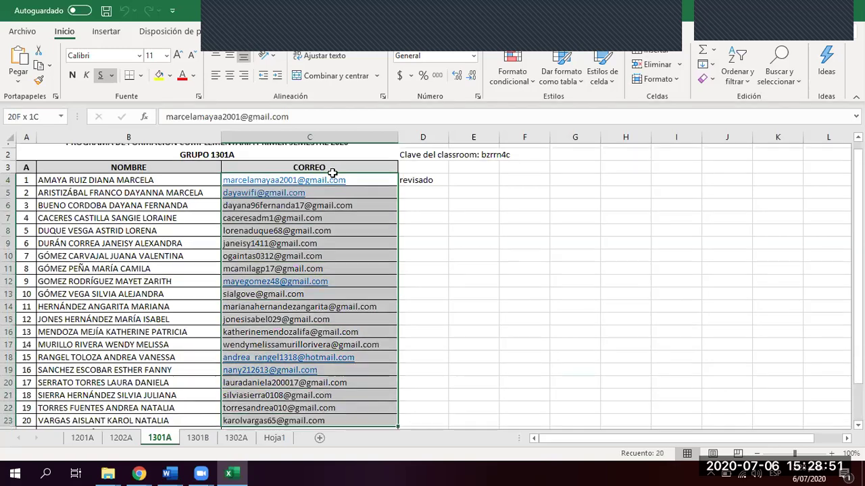
{"action": "key", "text": "shift+Down"}
{"action": "key", "text": "shift+Down"}
{"action": "key", "text": "shift+Down"}
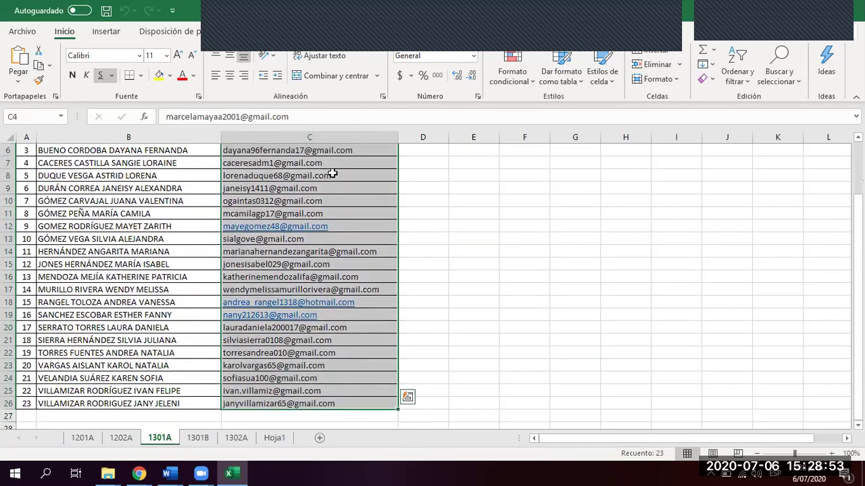
{"action": "key", "text": "ctrl+c"}
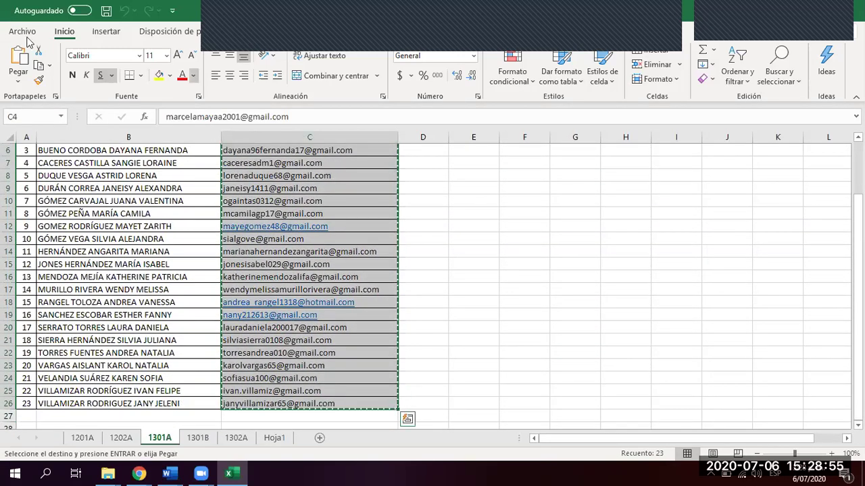
Switch back to Classroom in Chrome, paste the copied e-mail addresses into the student invitation and add them all as recipients.
{"action": "mouse_move", "coordinate": [139, 474]}
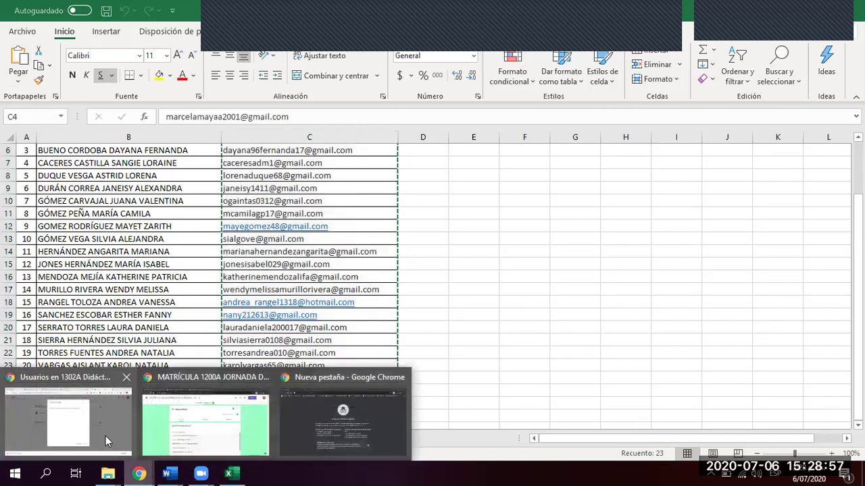
{"action": "left_click", "coordinate": [103, 418]}
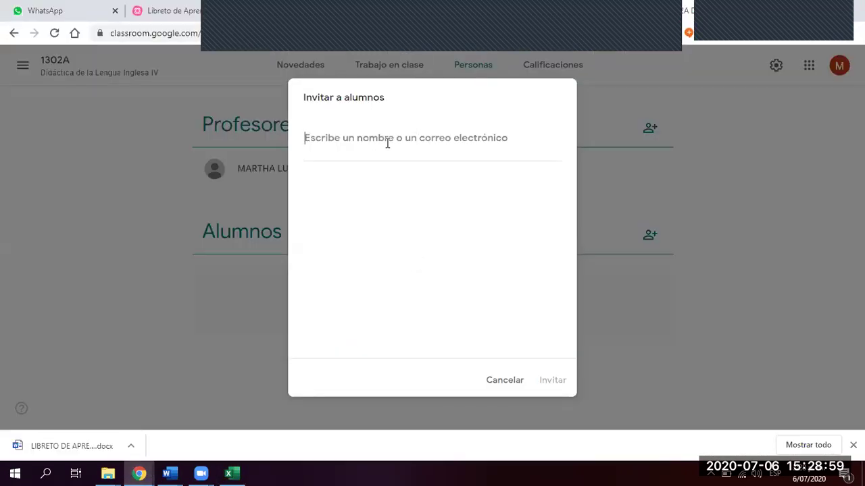
{"action": "key", "text": "ctrl+v"}
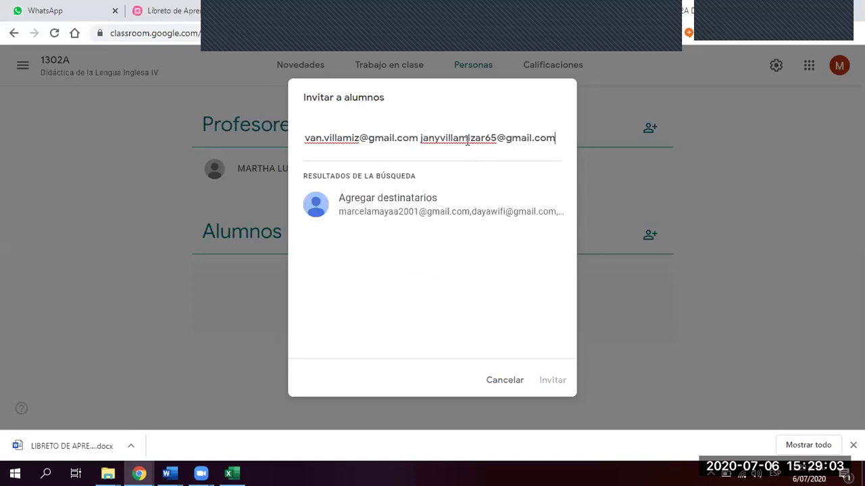
{"action": "left_click_drag", "start_coordinate": [555, 137], "coordinate": [261, 136]}
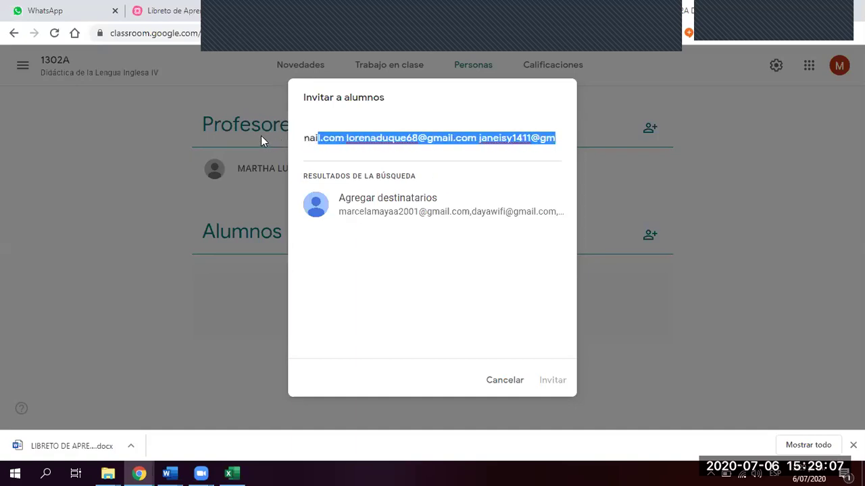
{"action": "left_click", "coordinate": [419, 211]}
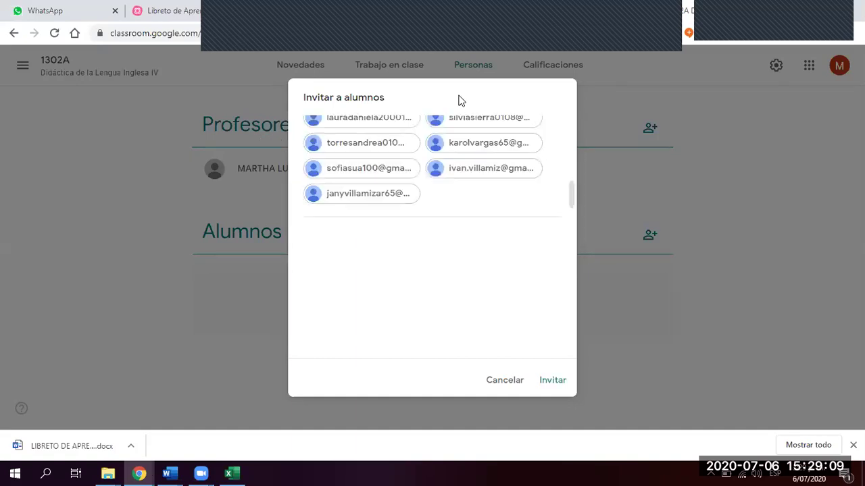
{"action": "scroll", "coordinate": [458, 211], "scroll_direction": "up", "scroll_amount": 10}
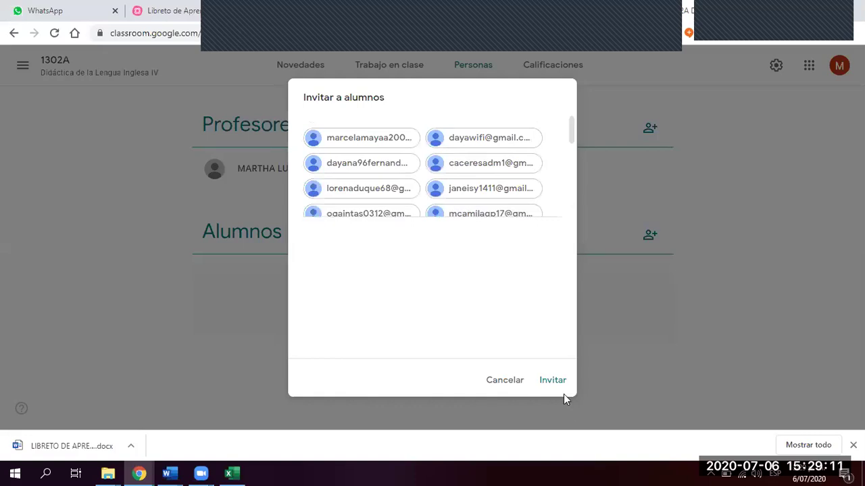